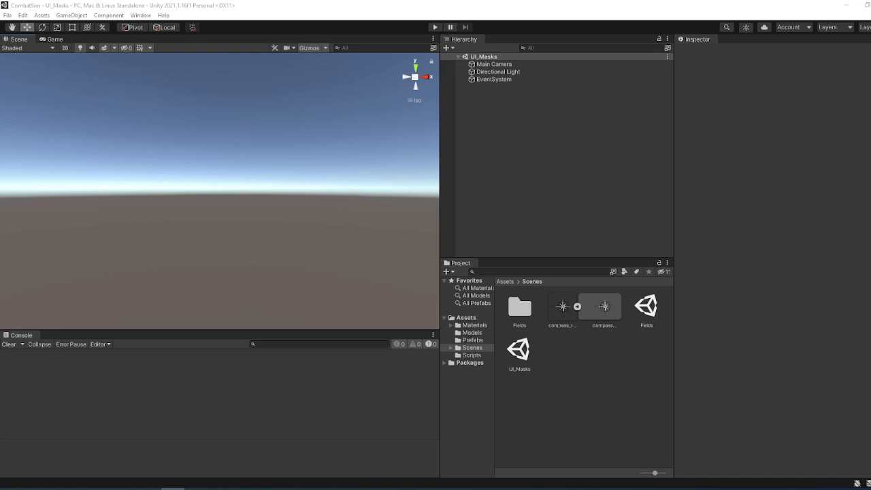
Create a UI canvas in the UI_Masks scene, keeping its default name
{"action": "right_click", "coordinate": [513, 111]}
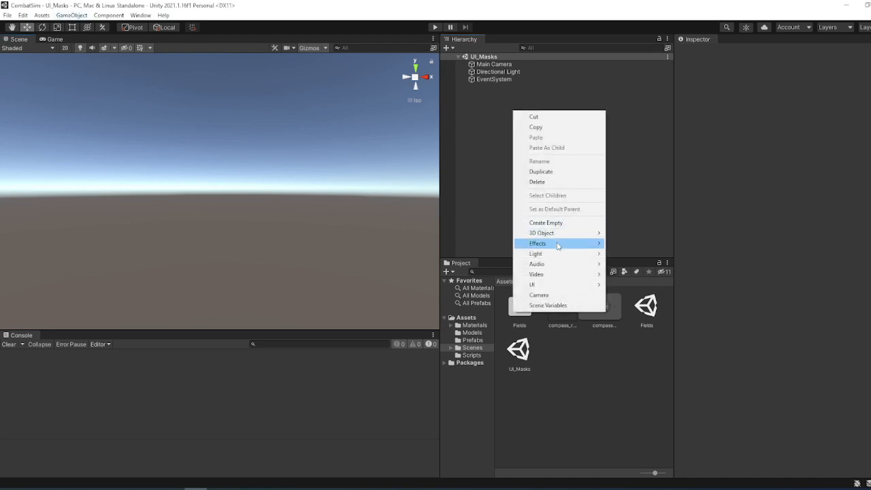
{"action": "mouse_move", "coordinate": [547, 285]}
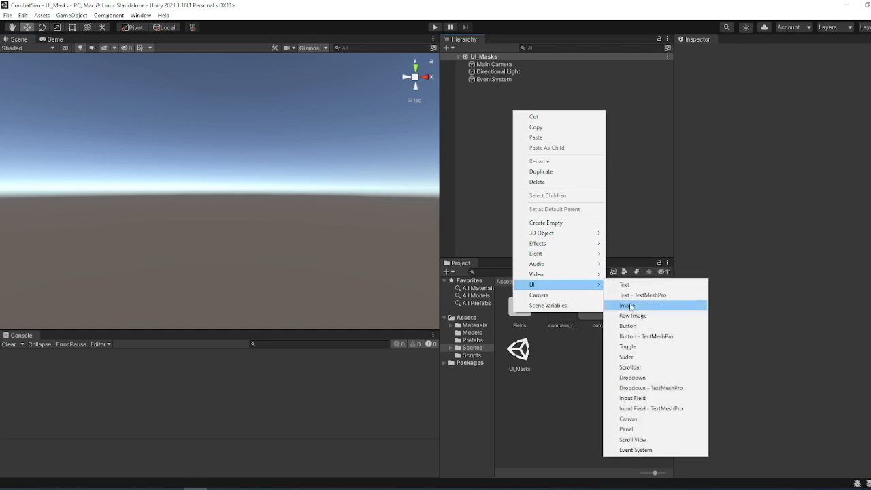
{"action": "left_click", "coordinate": [630, 418]}
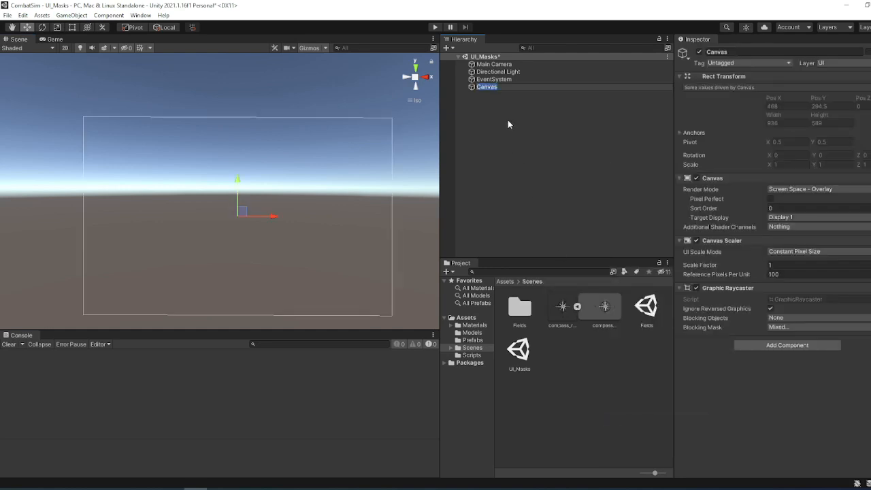
{"action": "left_click", "coordinate": [507, 120]}
Create an empty child object under the Canvas and name it MaskContainer
{"action": "left_click", "coordinate": [492, 88]}
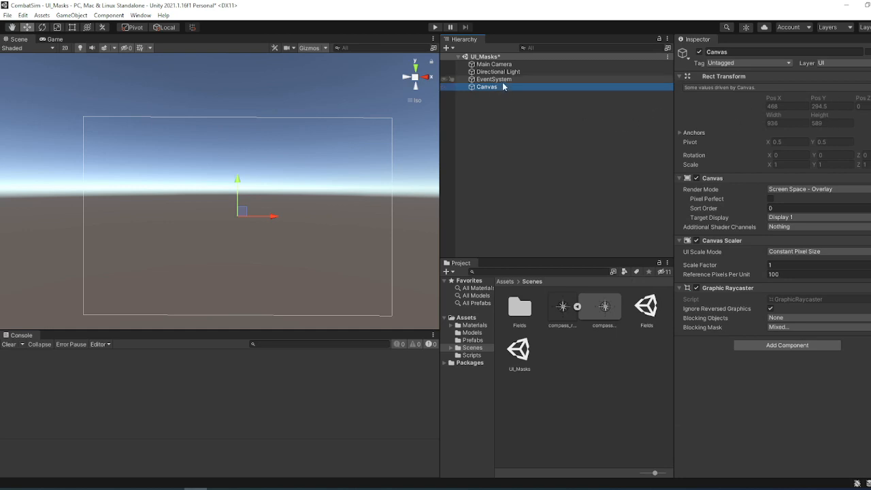
{"action": "right_click", "coordinate": [495, 89]}
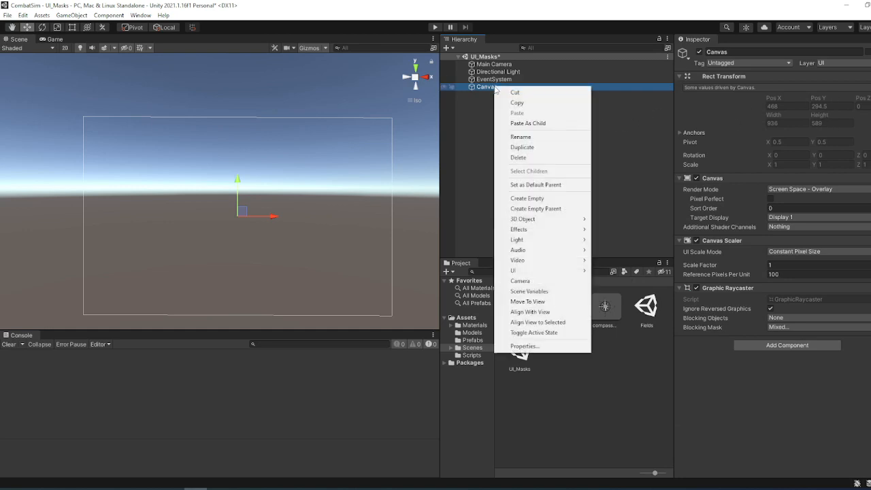
{"action": "left_click", "coordinate": [538, 199]}
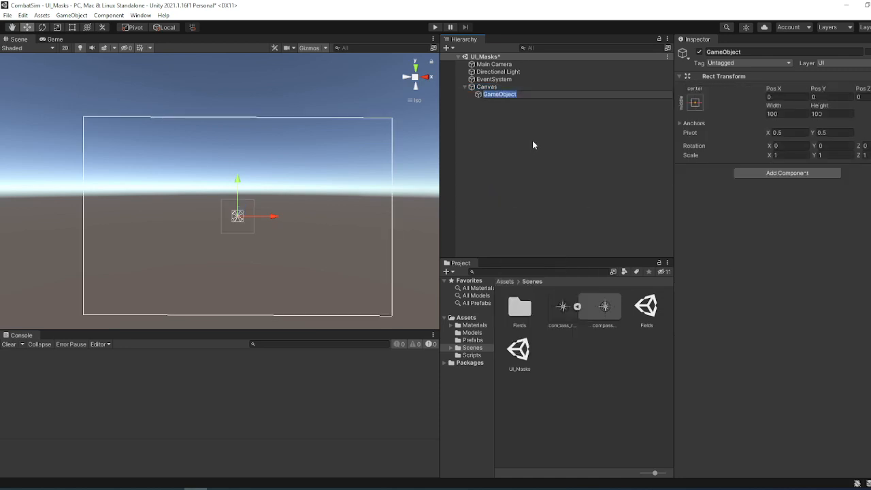
{"action": "type", "text": "MaskContainer"}
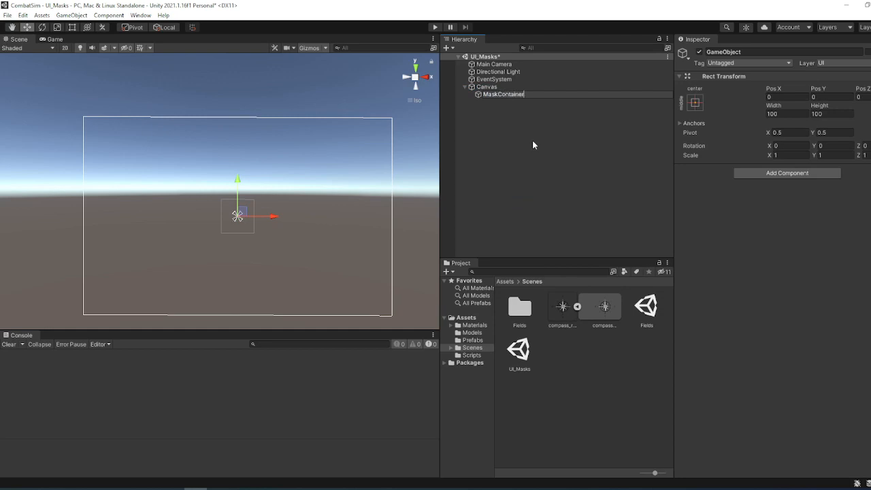
{"action": "key", "text": "Return"}
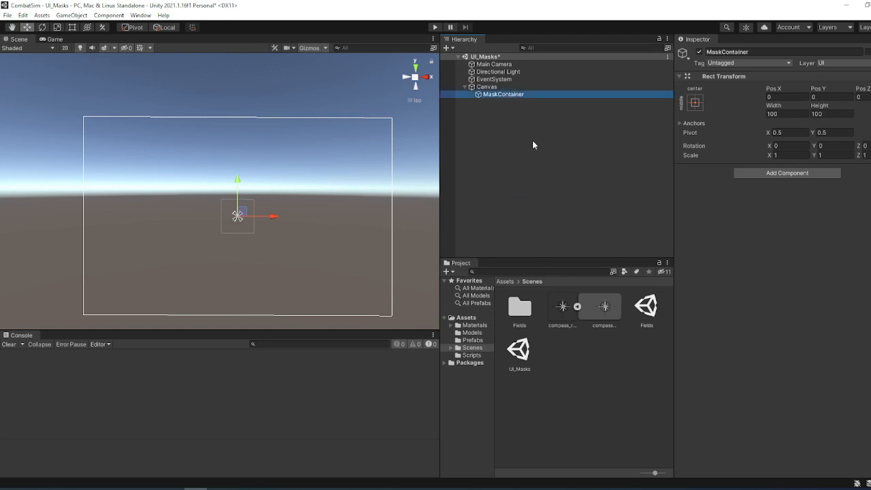
Add a Mask component and a Raw Image component to MaskContainer
{"action": "left_click", "coordinate": [763, 173]}
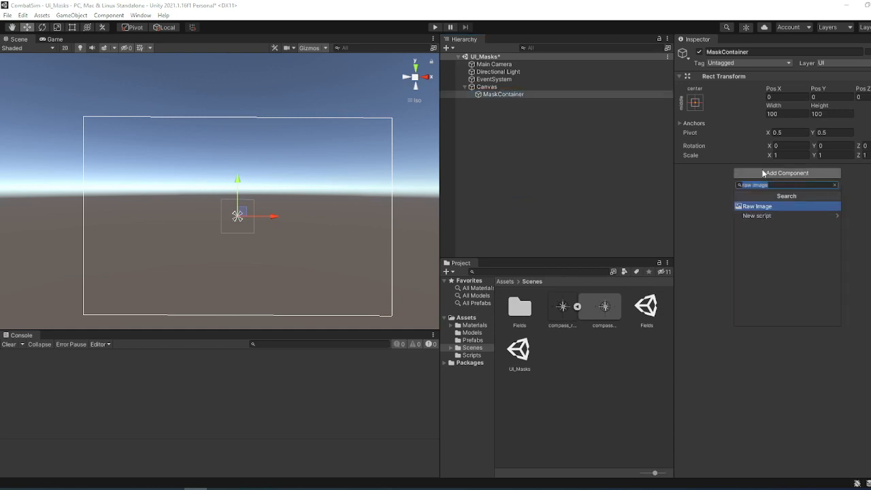
{"action": "type", "text": "mask"}
{"action": "key", "text": "Return"}
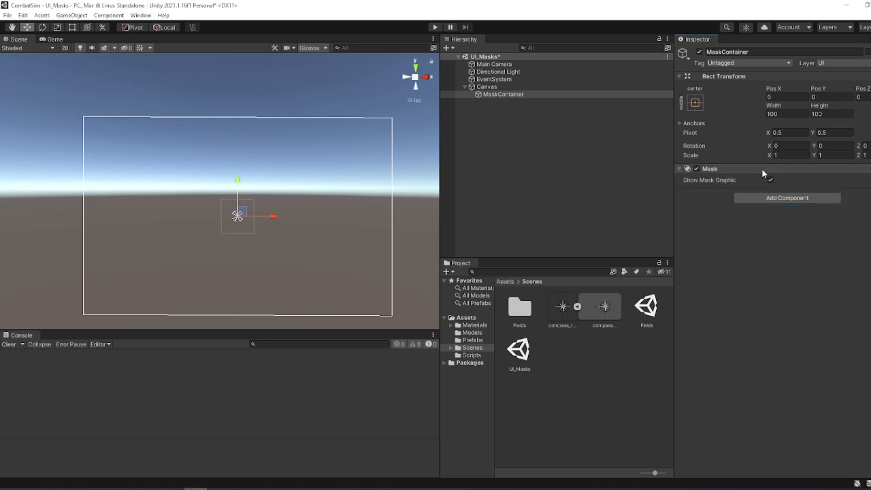
{"action": "left_click", "coordinate": [796, 196]}
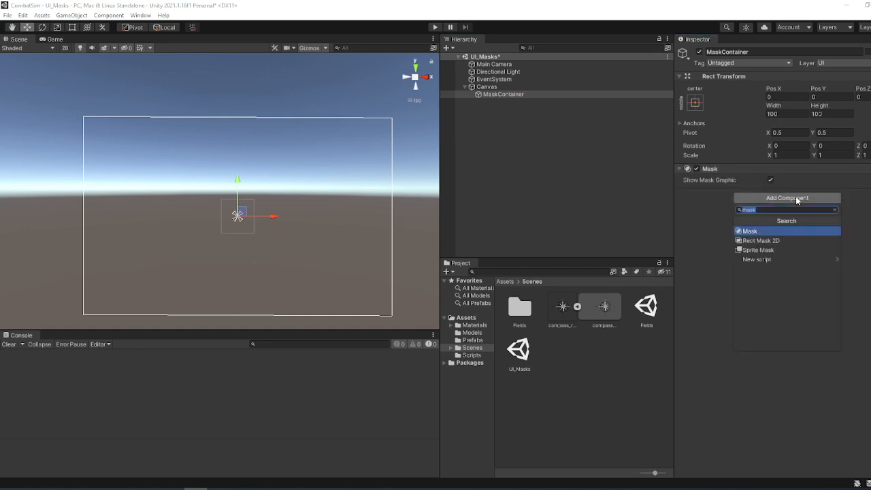
{"action": "type", "text": "raw image"}
{"action": "key", "text": "Return"}
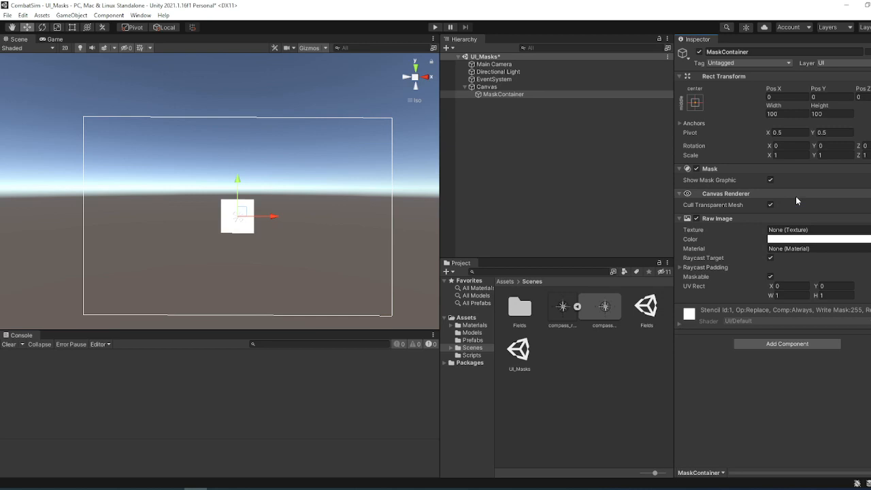
Set the texture of MaskContainer's Raw Image to Default-Checker-Gray
{"action": "scroll", "coordinate": [242, 214], "scroll_direction": "up", "scroll_amount": 4}
{"action": "middle_click_drag", "start_coordinate": [276, 210], "coordinate": [245, 144]}
{"action": "key", "text": "f"}
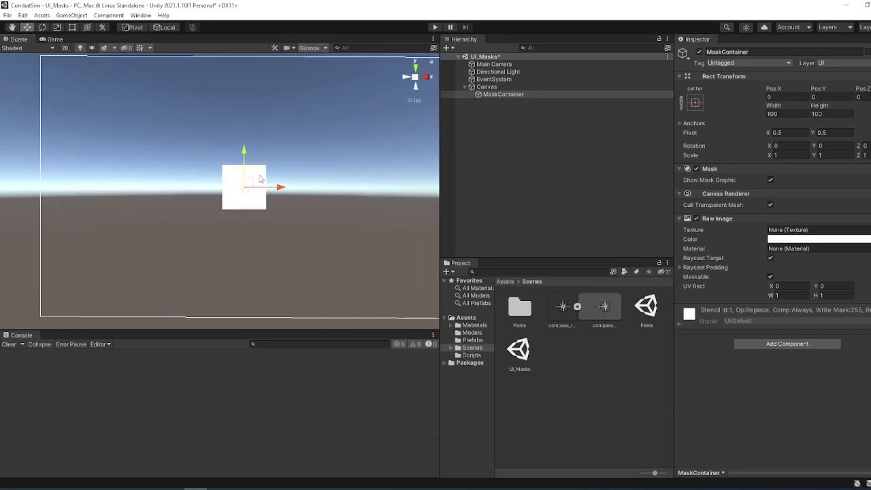
{"action": "scroll", "coordinate": [267, 177], "scroll_direction": "up", "scroll_amount": 2}
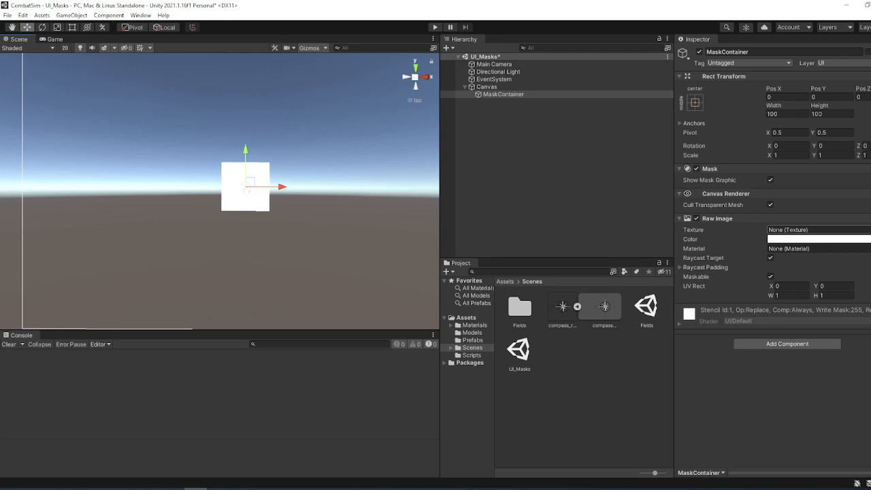
{"action": "left_click", "coordinate": [868, 229]}
{"action": "left_click", "coordinate": [828, 317]}
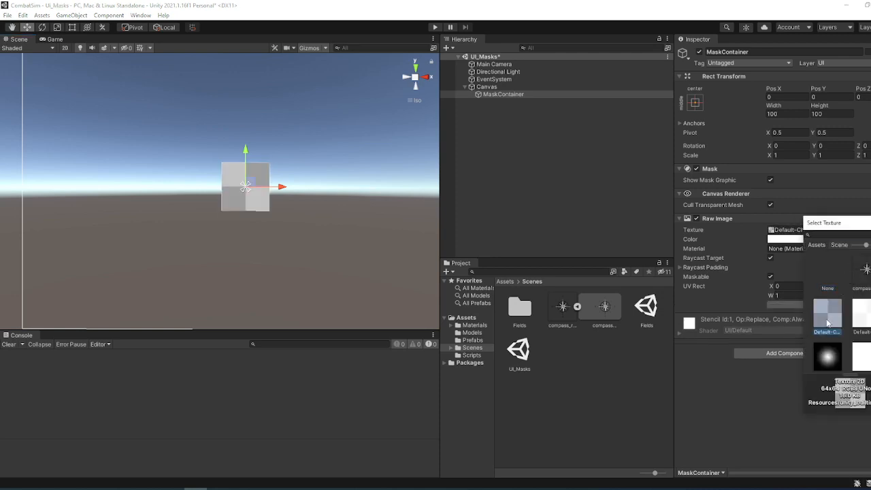
{"action": "left_click", "coordinate": [827, 323]}
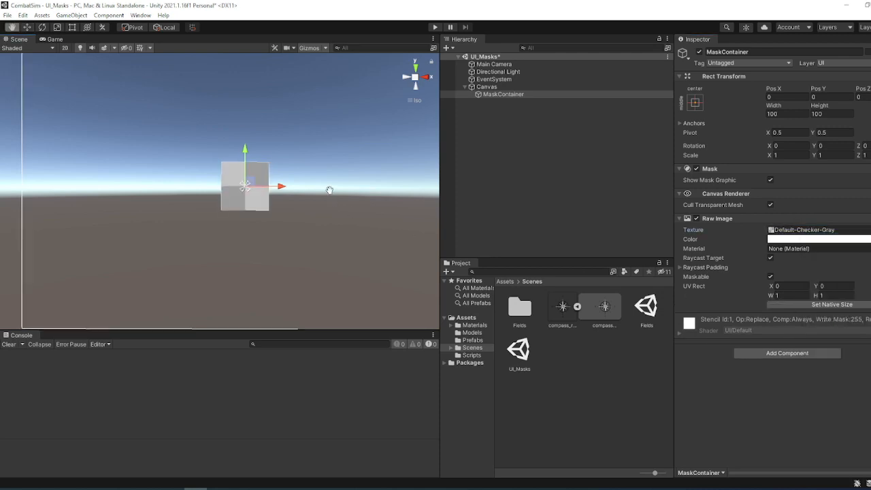
{"action": "middle_click_drag", "start_coordinate": [331, 164], "coordinate": [327, 174]}
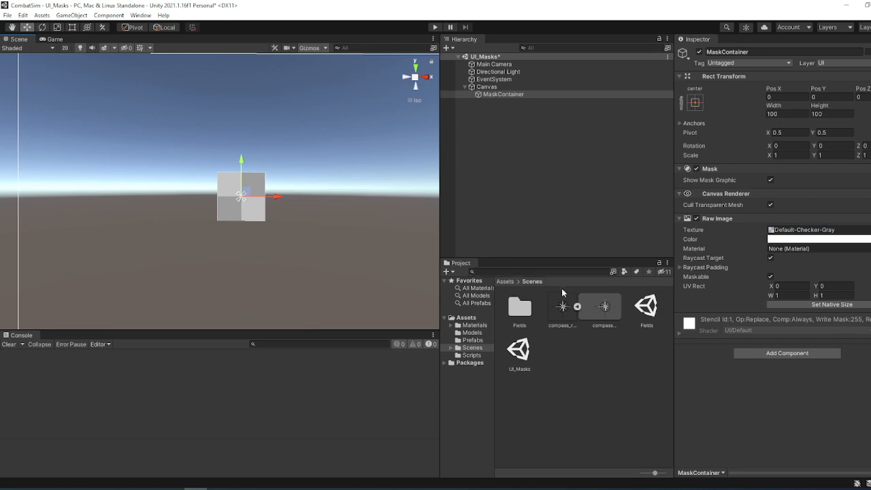
Add a UI Image as a child of MaskContainer, keeping its default name
{"action": "right_click", "coordinate": [501, 98]}
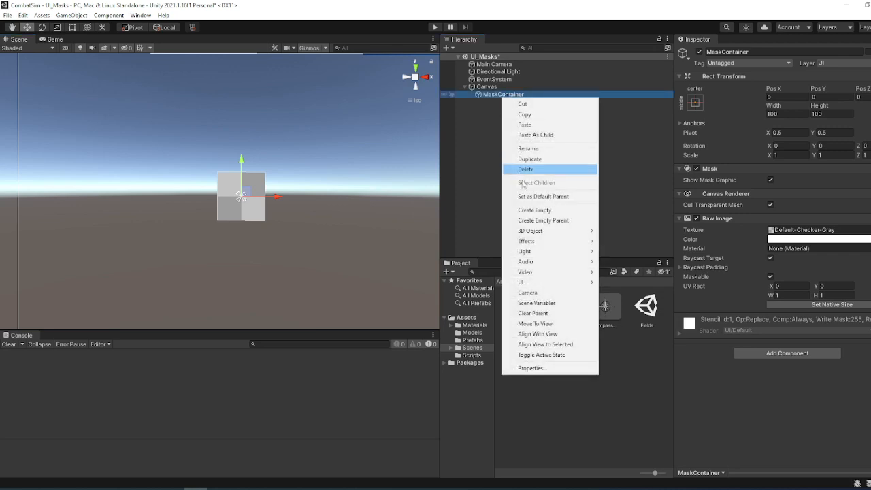
{"action": "mouse_move", "coordinate": [535, 282]}
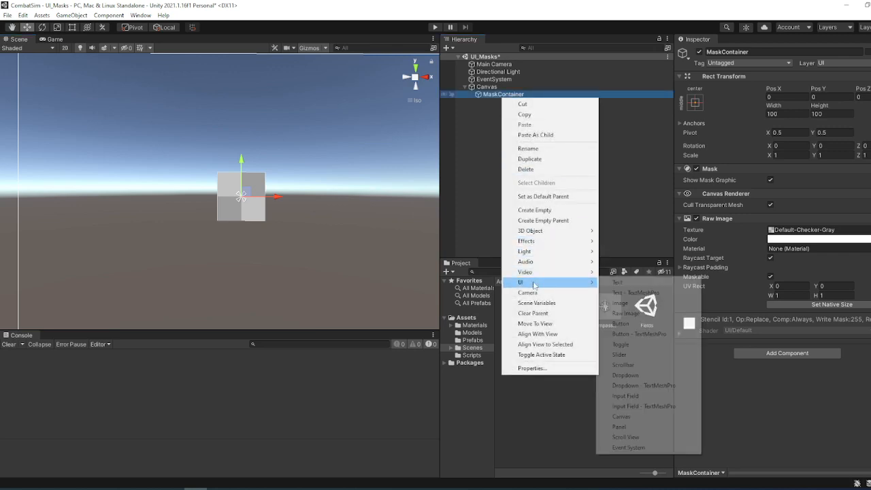
{"action": "left_click", "coordinate": [619, 304]}
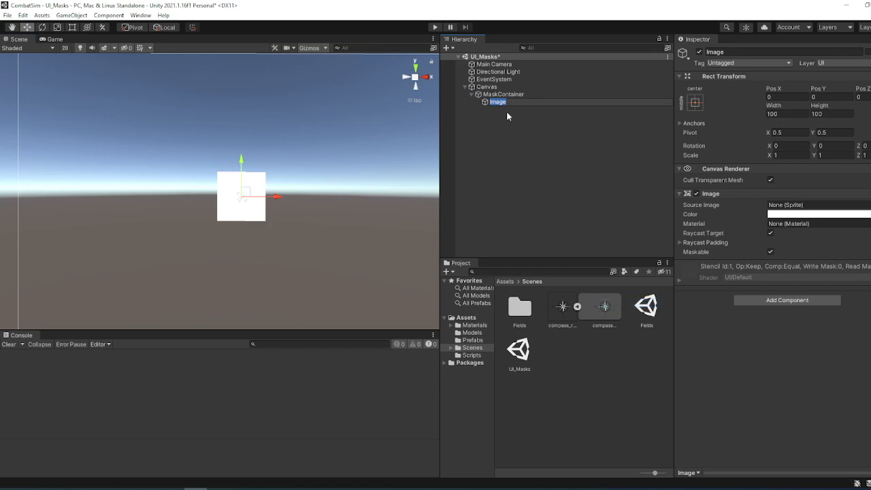
{"action": "left_click", "coordinate": [506, 110]}
{"action": "left_click", "coordinate": [505, 102]}
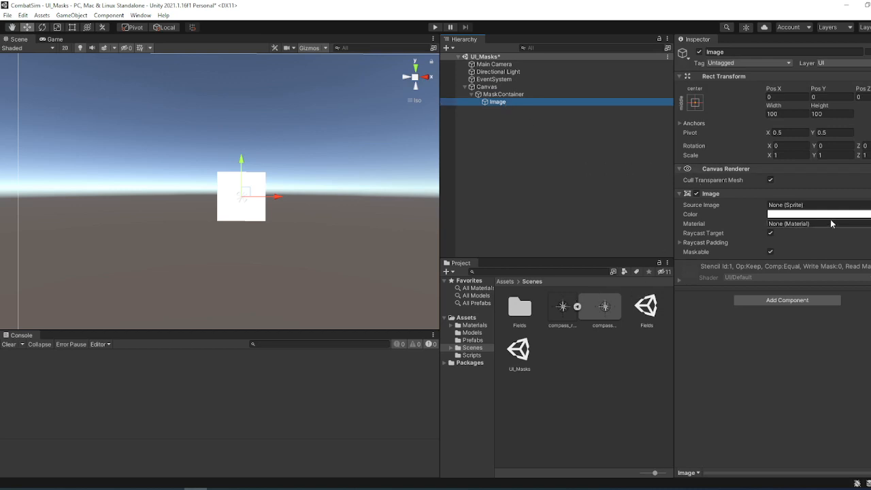
Check the compass_rose texture's import type and assign compass_rose as the child Image's source sprite
{"action": "left_click", "coordinate": [563, 306]}
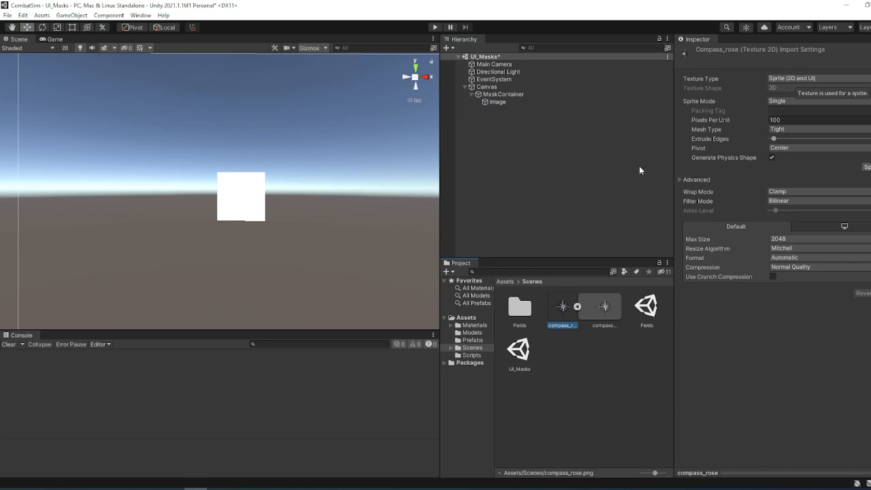
{"action": "left_click", "coordinate": [507, 101]}
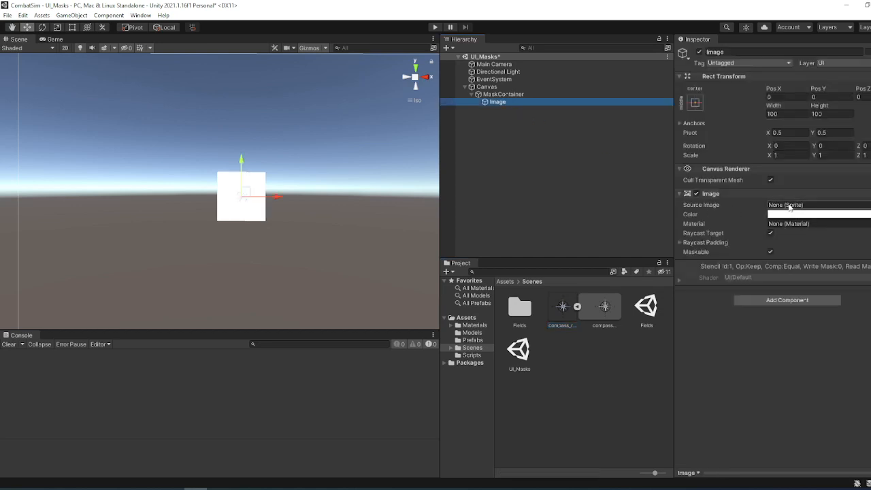
{"action": "left_click", "coordinate": [870, 205]}
{"action": "double_click", "coordinate": [862, 244]}
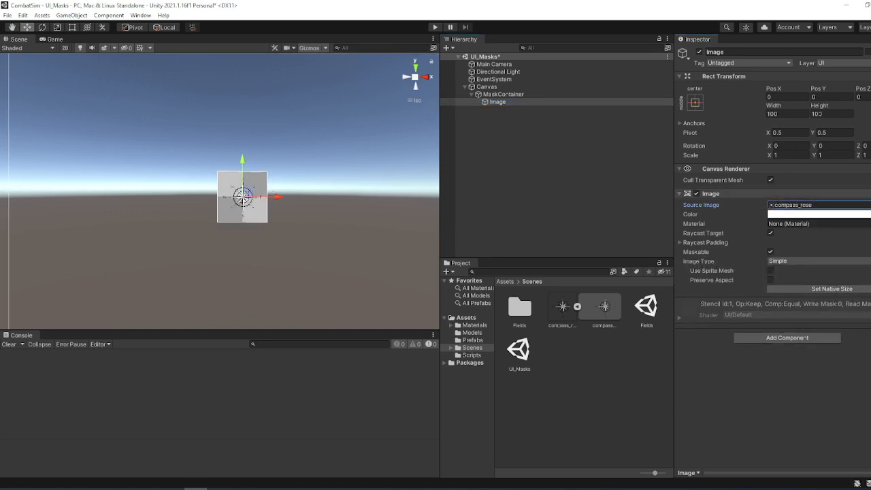
{"action": "left_click", "coordinate": [870, 205]}
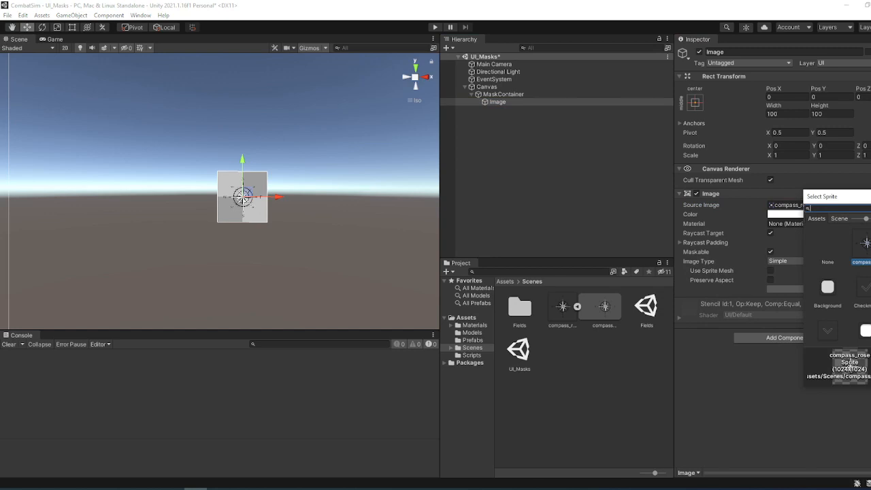
{"action": "left_click", "coordinate": [870, 196]}
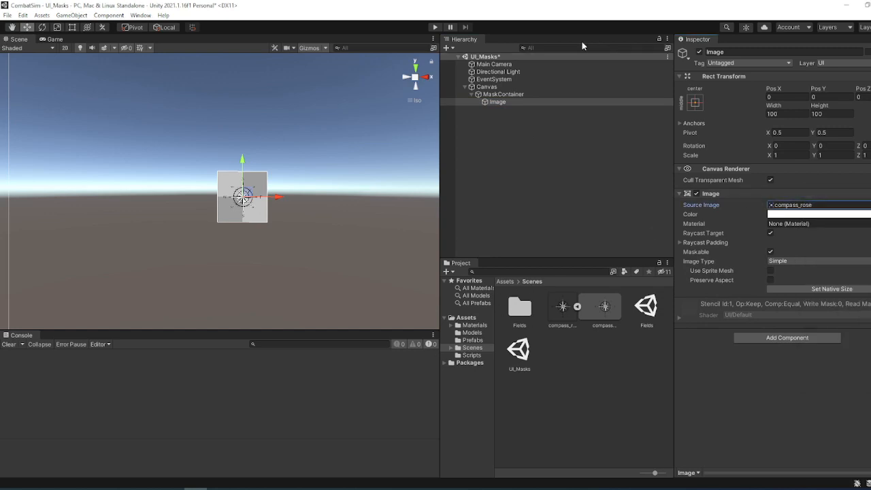
Shift the compass Image inside MaskContainer to about -2.4 in Pos X, nudging it vertically as well
{"action": "scroll", "coordinate": [301, 183], "scroll_direction": "up", "scroll_amount": 4}
{"action": "middle_click_drag", "start_coordinate": [331, 179], "coordinate": [312, 167]}
{"action": "scroll", "coordinate": [251, 165], "scroll_direction": "up", "scroll_amount": 2}
{"action": "left_click", "coordinate": [514, 94]}
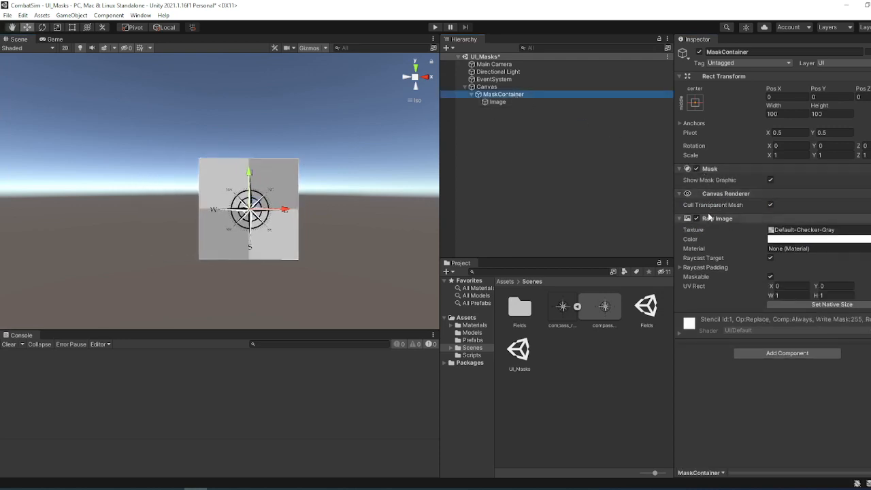
{"action": "left_click", "coordinate": [497, 102]}
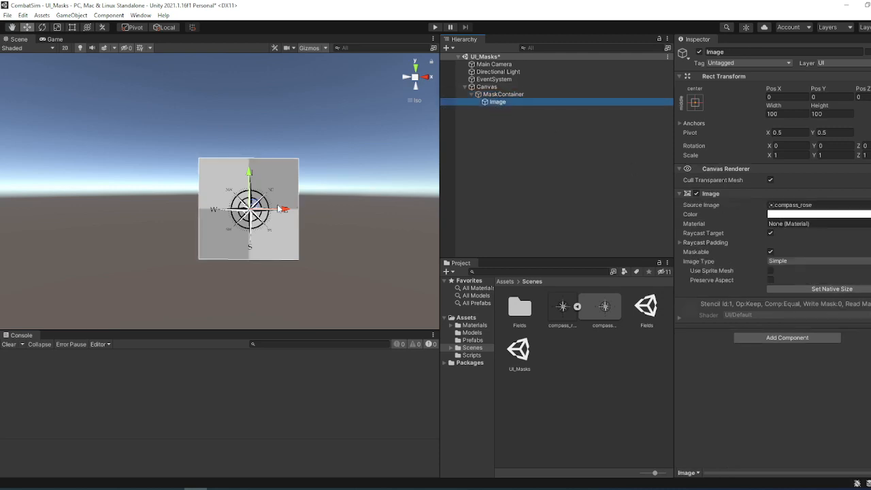
{"action": "left_click", "coordinate": [410, 155]}
{"action": "left_click", "coordinate": [504, 105]}
{"action": "mouse_move", "coordinate": [289, 212]}
{"action": "left_mouse_down"}
{"action": "mouse_move", "coordinate": [334, 211]}
{"action": "mouse_move", "coordinate": [244, 210]}
{"action": "mouse_move", "coordinate": [283, 209]}
{"action": "left_mouse_up"}
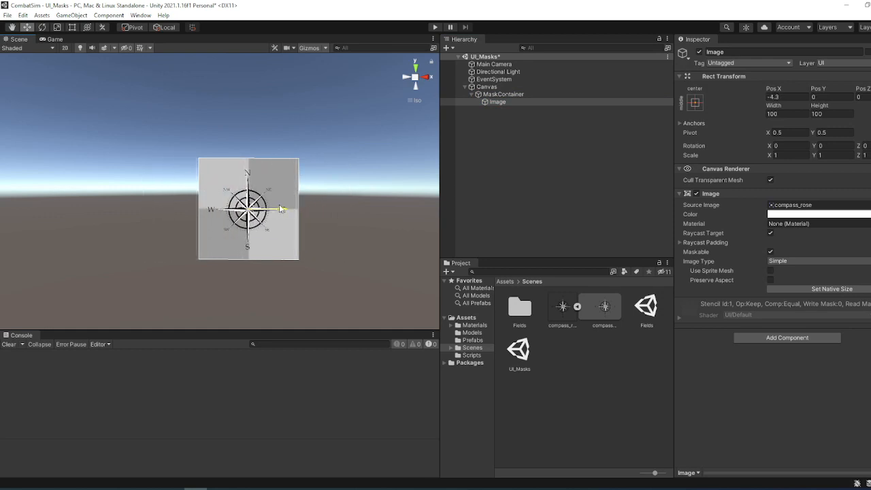
{"action": "left_click_drag", "start_coordinate": [246, 181], "coordinate": [267, 177]}
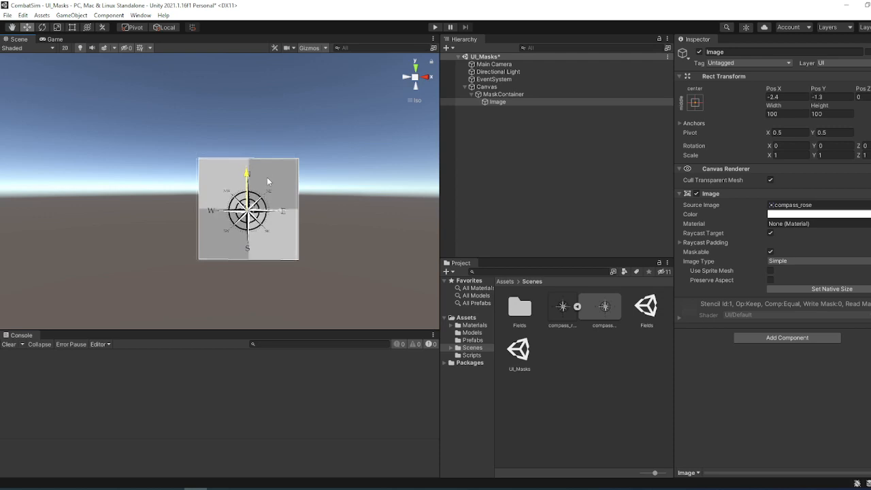
Examine how MaskContainer's checkered mask area relates to its child compass Image in the scene
{"action": "left_click", "coordinate": [505, 94]}
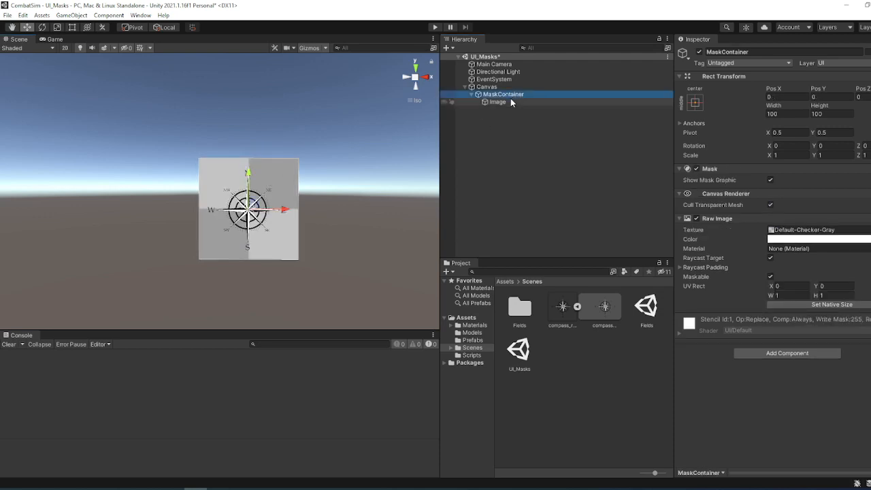
{"action": "left_click", "coordinate": [507, 101]}
{"action": "left_click", "coordinate": [492, 96]}
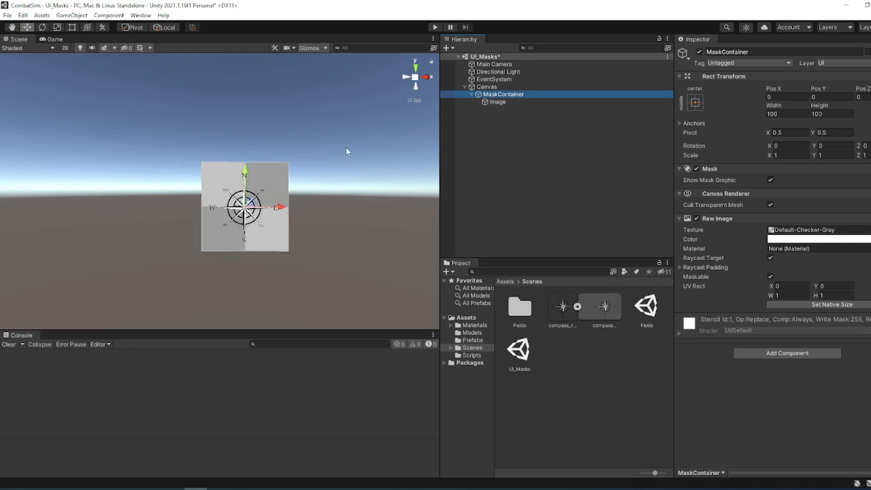
{"action": "scroll", "coordinate": [345, 148], "scroll_direction": "down", "scroll_amount": 4}
{"action": "middle_click_drag", "start_coordinate": [335, 148], "coordinate": [320, 150]}
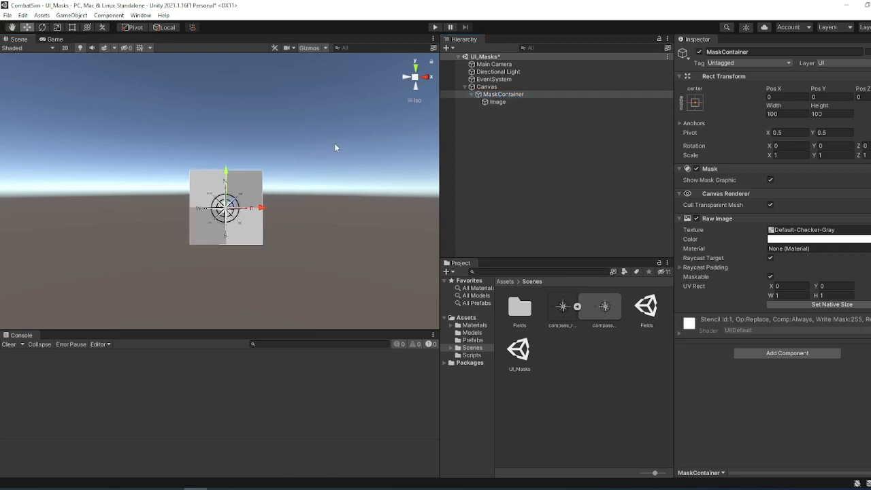
{"action": "scroll", "coordinate": [243, 208], "scroll_direction": "up", "scroll_amount": 3}
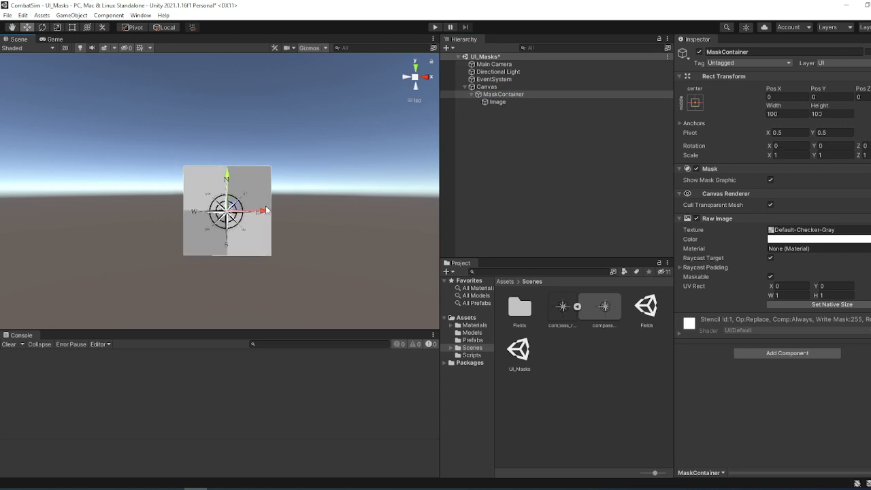
{"action": "scroll", "coordinate": [250, 211], "scroll_direction": "up", "scroll_amount": 1}
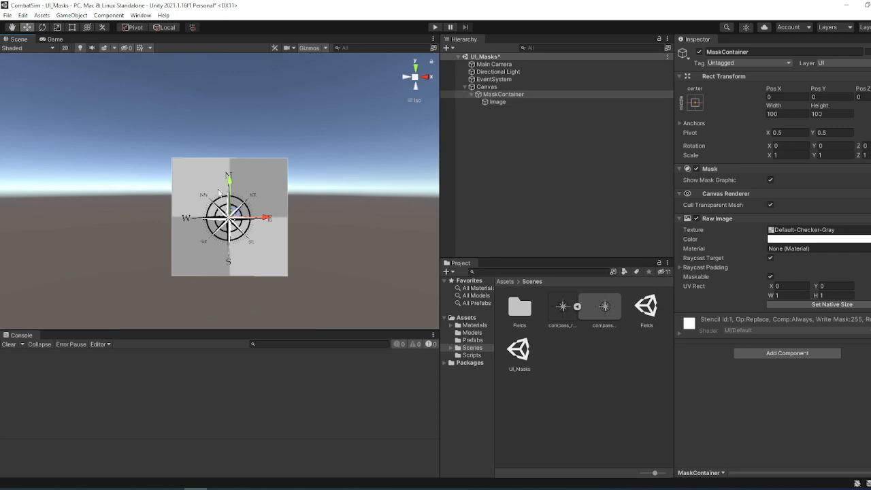
Shift the compass Image down to about -49.4 in Pos Y to test the mask's clipping, and undo that move
{"action": "left_click_drag", "start_coordinate": [230, 183], "coordinate": [233, 231]}
{"action": "left_click", "coordinate": [500, 103]}
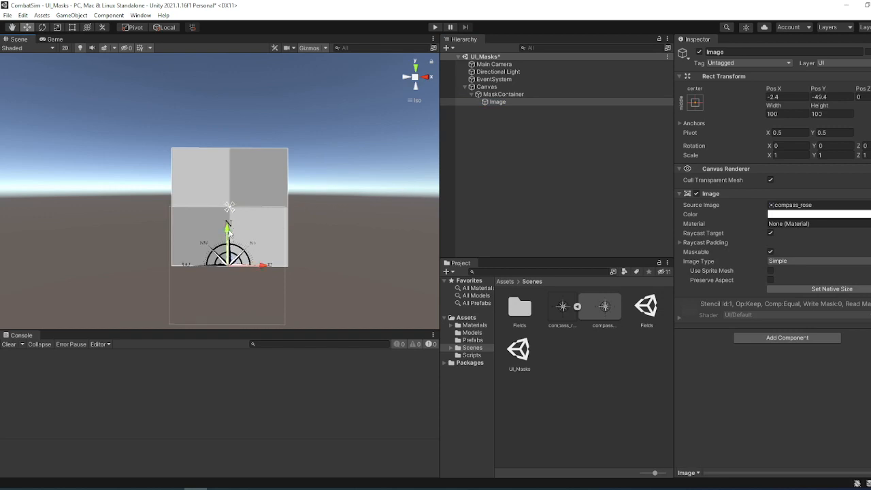
{"action": "key", "text": "ctrl+z"}
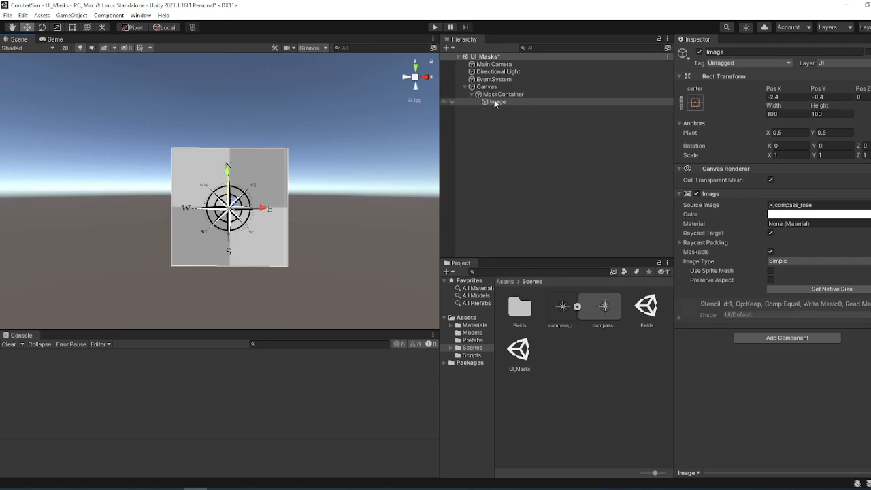
Take the compass Image out of MaskContainer as a Canvas child and raise MaskContainer to about 57 in Pos Y
{"action": "mouse_move", "coordinate": [495, 103]}
{"action": "left_mouse_down"}
{"action": "mouse_move", "coordinate": [498, 96]}
{"action": "mouse_move", "coordinate": [491, 104]}
{"action": "left_mouse_up"}
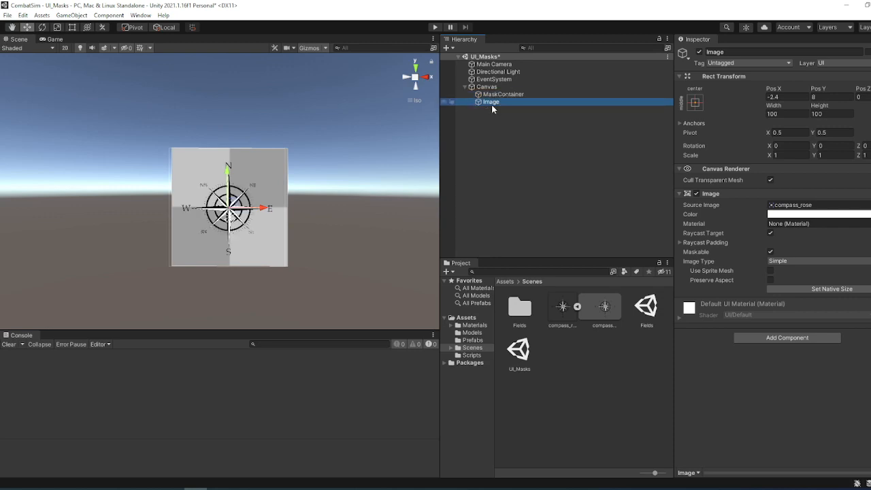
{"action": "key", "text": "Up"}
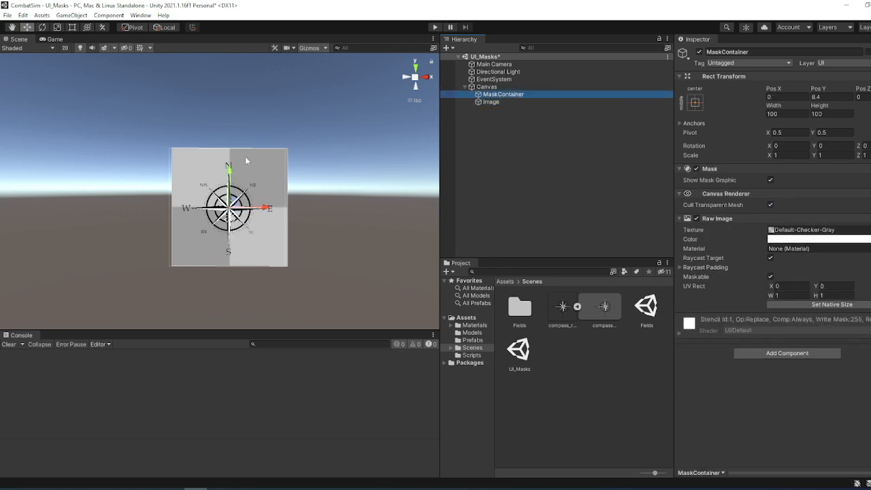
{"action": "left_click_drag", "start_coordinate": [238, 173], "coordinate": [252, 111]}
Nest the compass Image back inside MaskContainer and undo MaskContainer's upward move, leaving MaskContainer selected
{"action": "left_click_drag", "start_coordinate": [499, 103], "coordinate": [507, 96]}
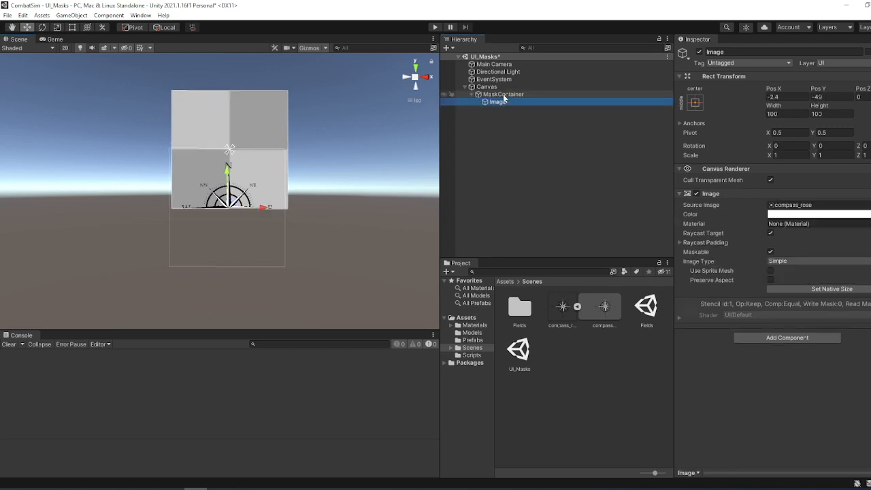
{"action": "left_click", "coordinate": [246, 224]}
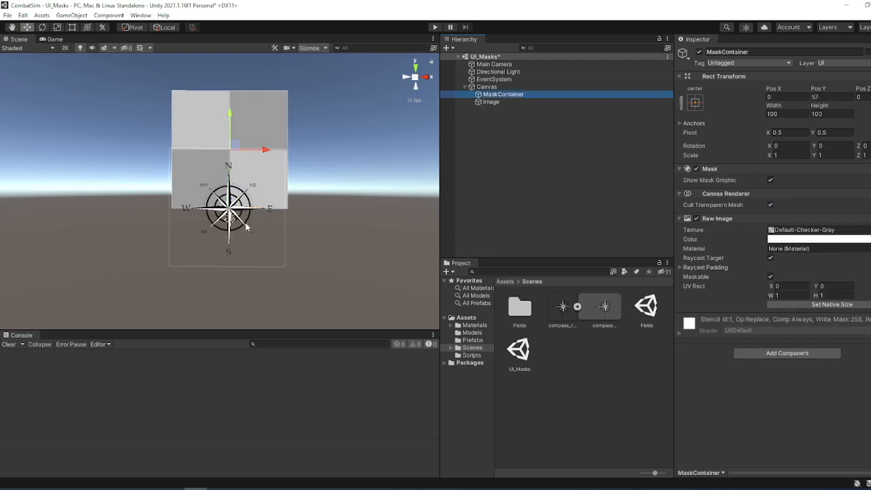
{"action": "mouse_move", "coordinate": [496, 100]}
{"action": "left_mouse_down"}
{"action": "mouse_move", "coordinate": [508, 101]}
{"action": "mouse_move", "coordinate": [504, 95]}
{"action": "left_mouse_up"}
{"action": "left_click", "coordinate": [547, 96]}
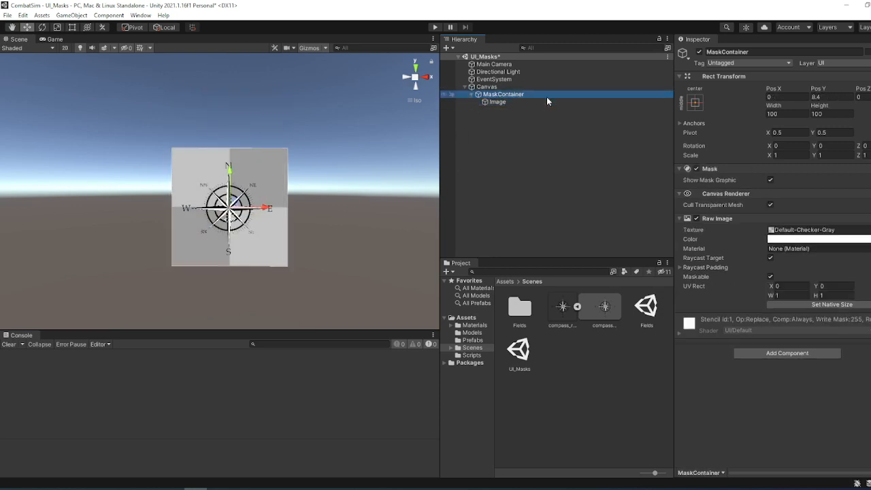
Set MaskContainer's width and height to 50
{"action": "left_click", "coordinate": [783, 114]}
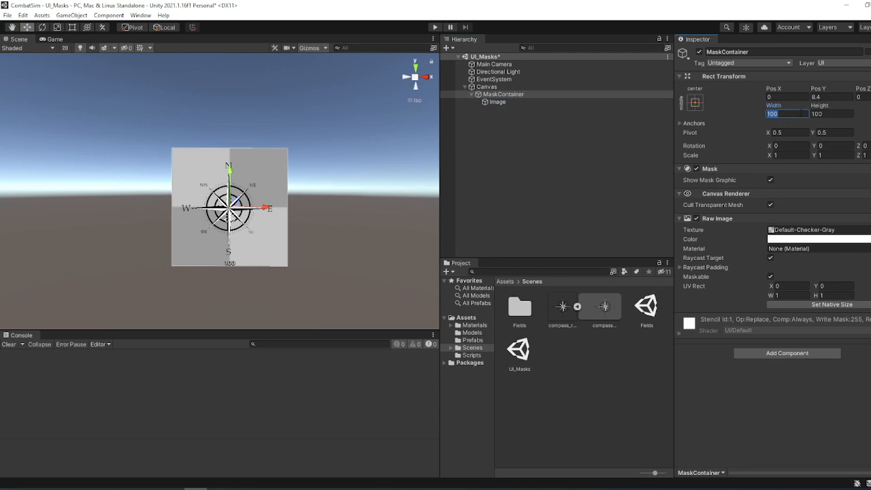
{"action": "type", "text": "50"}
{"action": "key", "text": "Tab"}
{"action": "type", "text": "50"}
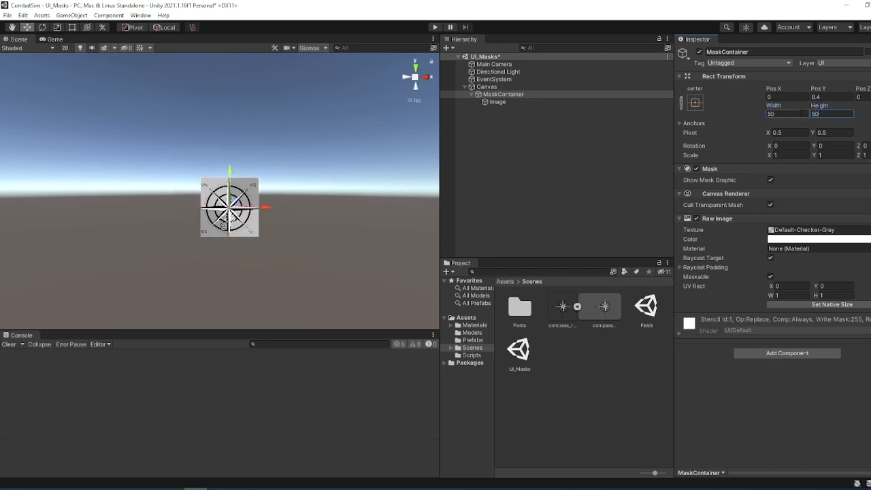
{"action": "scroll", "coordinate": [220, 191], "scroll_direction": "up", "scroll_amount": 3}
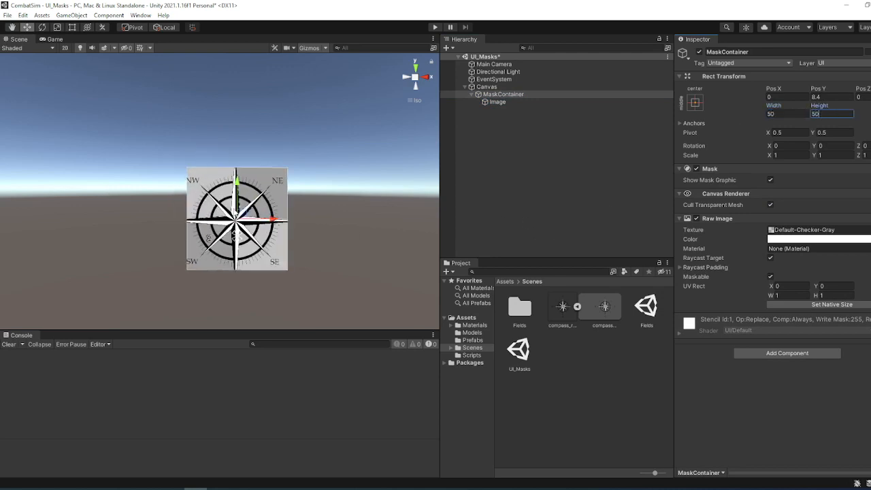
Try lowering the compass Image to about -24.2 in Pos Y within the smaller mask, and undo the move
{"action": "left_click", "coordinate": [504, 94]}
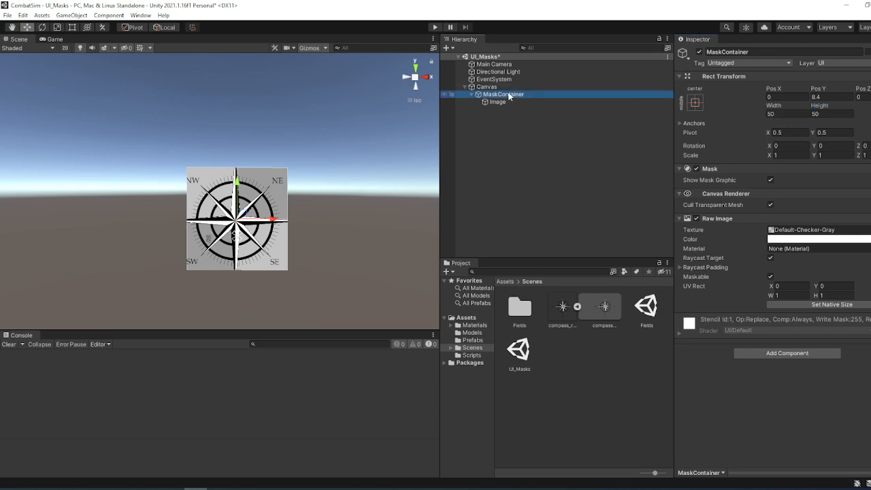
{"action": "left_click", "coordinate": [498, 101]}
{"action": "left_click_drag", "start_coordinate": [233, 185], "coordinate": [234, 233]}
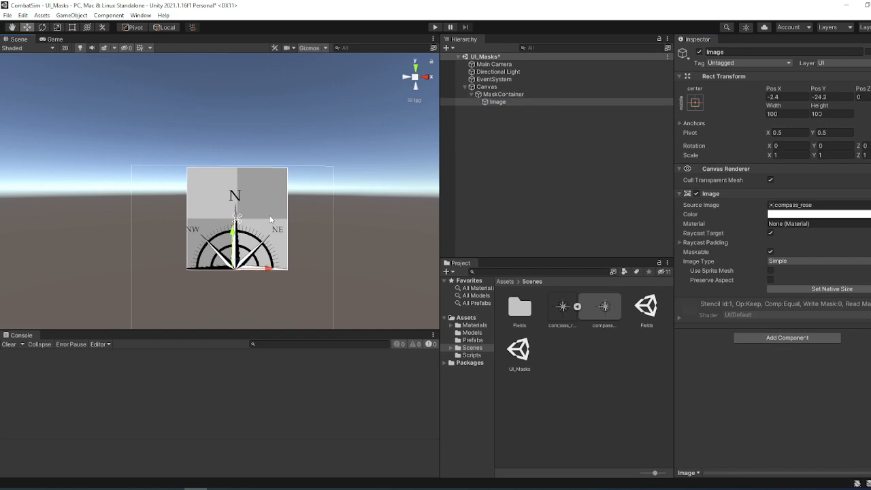
{"action": "key", "text": "ctrl+z"}
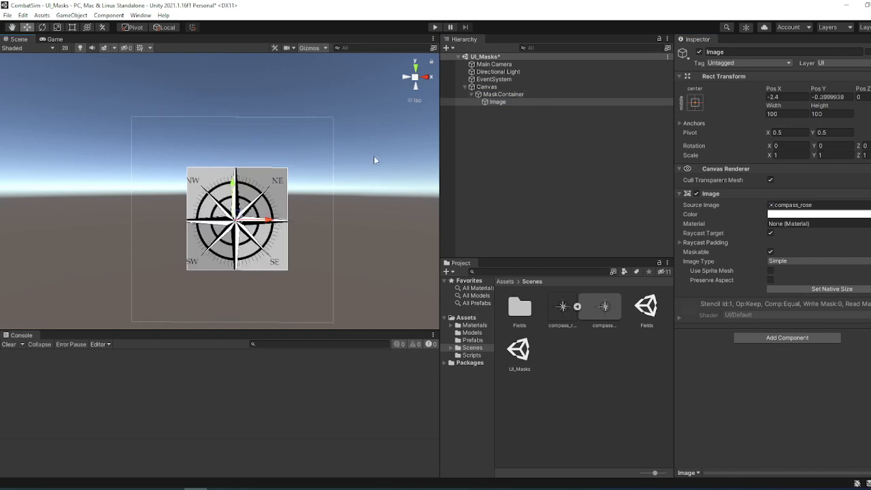
Move the compass Image out of MaskContainer to just above it under Canvas, and set MaskContainer's width and height to 75
{"action": "left_click_drag", "start_coordinate": [508, 102], "coordinate": [500, 92]}
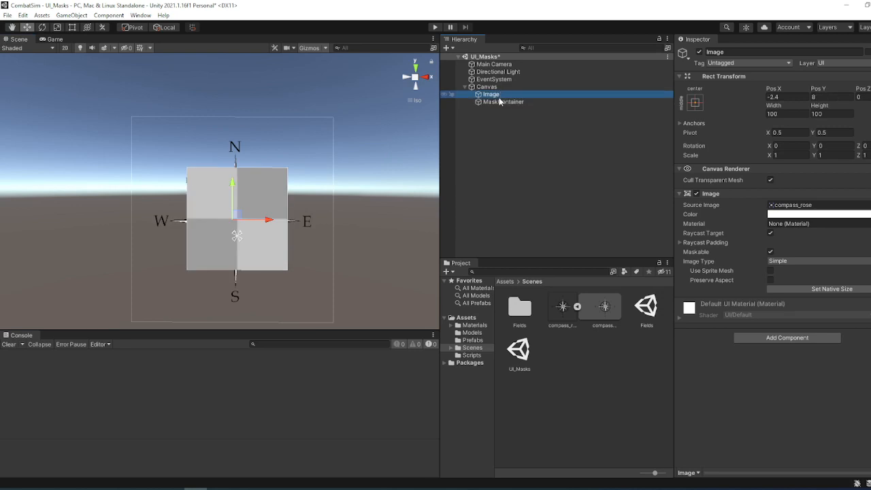
{"action": "left_click", "coordinate": [497, 102]}
{"action": "left_click", "coordinate": [783, 114]}
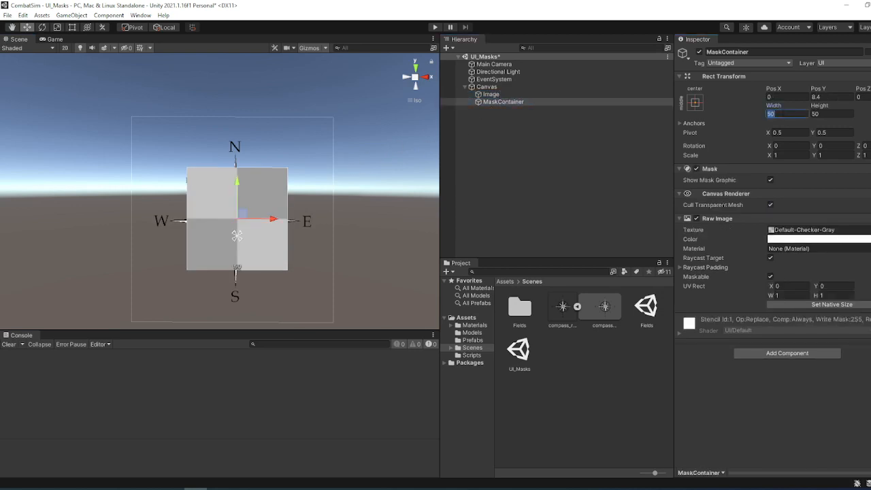
{"action": "type", "text": "75"}
{"action": "key", "text": "Tab"}
{"action": "type", "text": "75"}
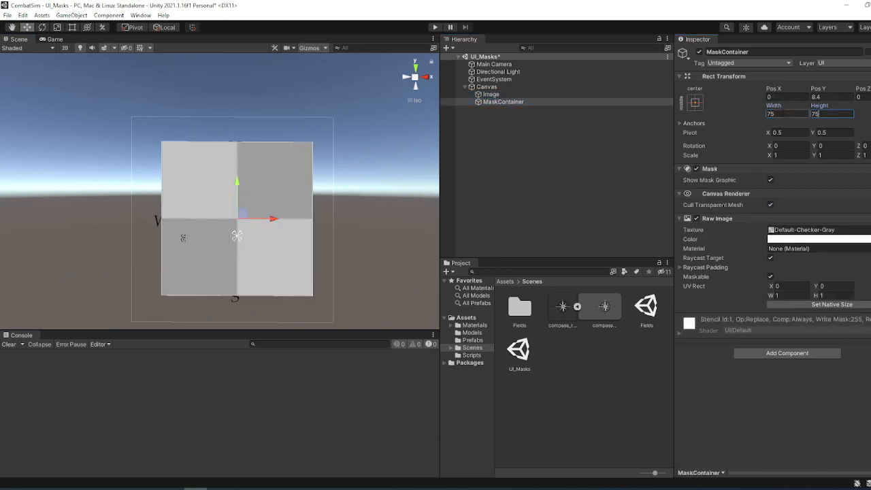
Set MaskContainer's width and height to 100, and reorder the compass Image to follow MaskContainer directly under Canvas
{"action": "left_click", "coordinate": [771, 113]}
{"action": "type", "text": "1"}
{"action": "key", "text": "Tab"}
{"action": "type", "text": "100"}
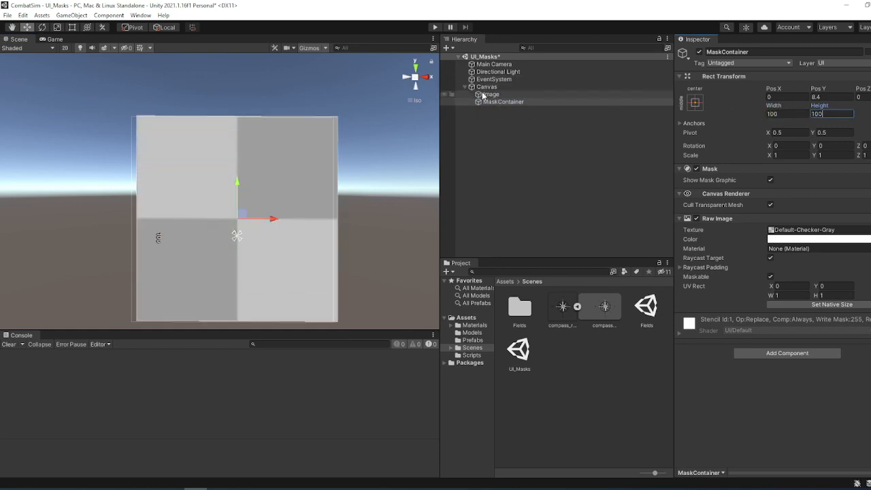
{"action": "left_click_drag", "start_coordinate": [482, 92], "coordinate": [487, 106]}
Raise MaskContainer alone to about 57.1 in Pos Y, and nest the compass Image inside it
{"action": "left_click", "coordinate": [500, 94]}
{"action": "scroll", "coordinate": [262, 175], "scroll_direction": "down", "scroll_amount": 2}
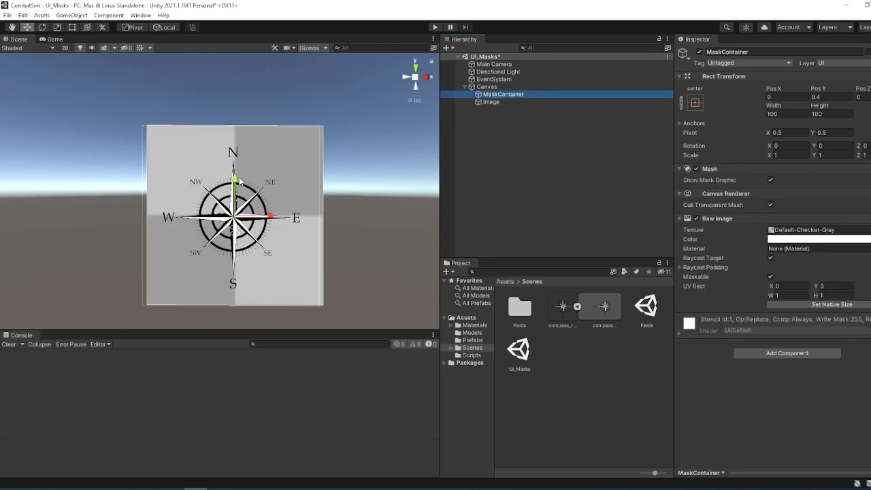
{"action": "left_click_drag", "start_coordinate": [238, 180], "coordinate": [256, 93]}
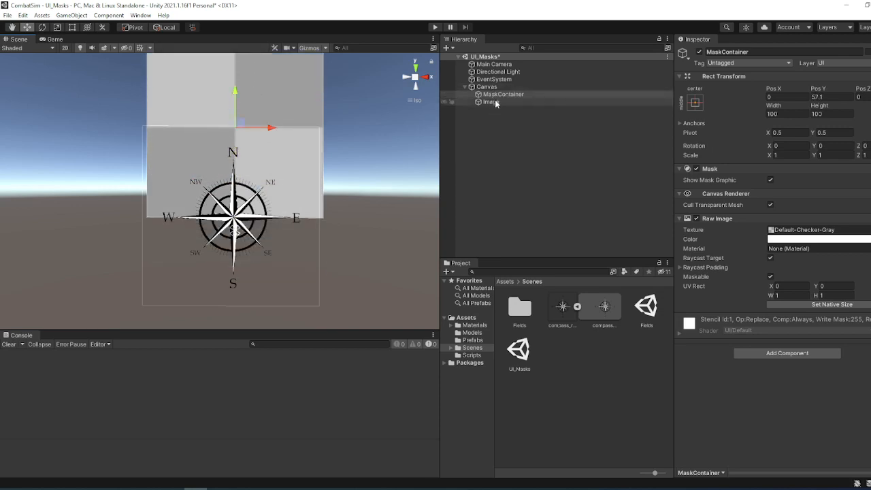
{"action": "left_click_drag", "start_coordinate": [492, 102], "coordinate": [502, 98]}
{"action": "scroll", "coordinate": [286, 151], "scroll_direction": "down", "scroll_amount": 2}
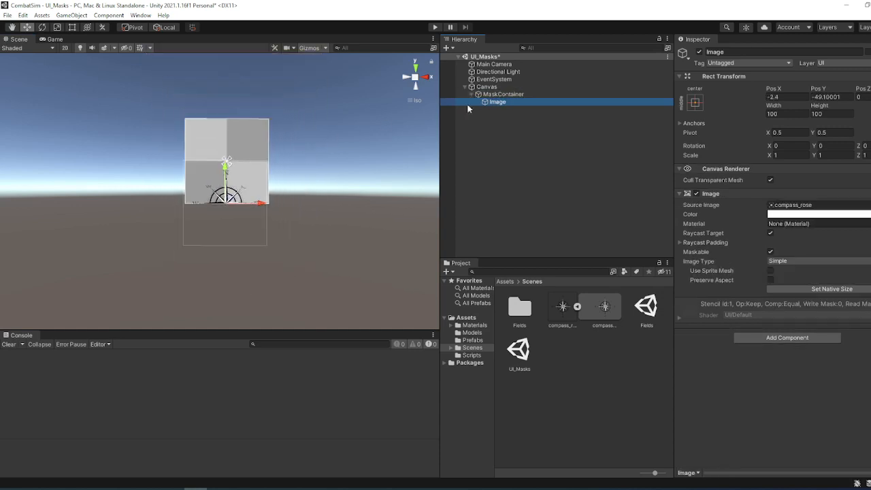
Turn off Show Mask Graphic on MaskContainer's Mask component
{"action": "left_click", "coordinate": [526, 87]}
{"action": "left_click", "coordinate": [522, 94]}
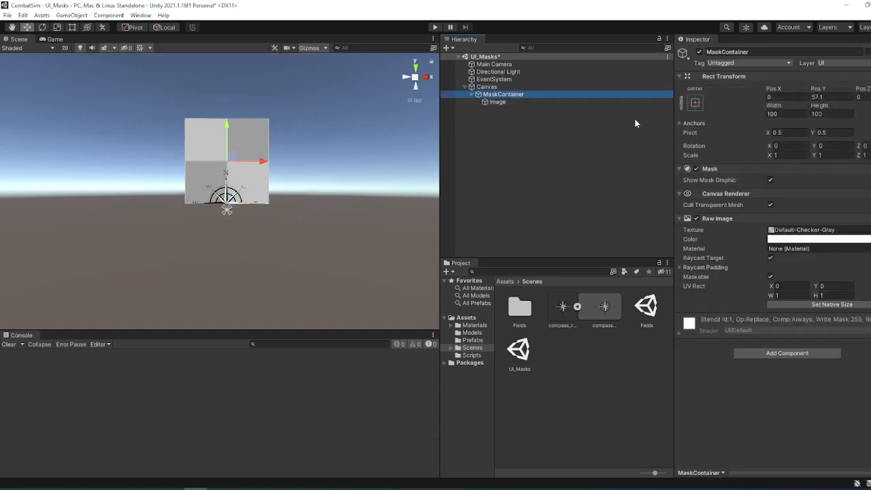
{"action": "left_click", "coordinate": [771, 181]}
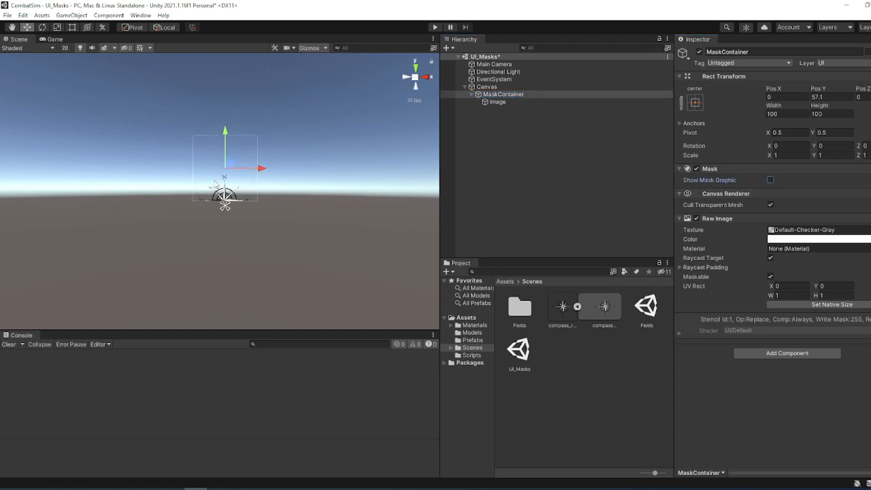
Scale MaskContainer up uniformly to about 2.78
{"action": "scroll", "coordinate": [220, 175], "scroll_direction": "up", "scroll_amount": 2}
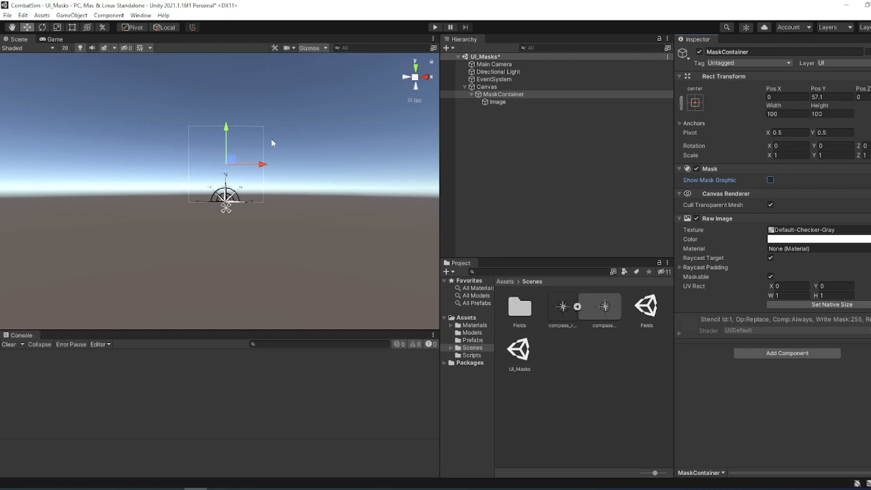
{"action": "scroll", "coordinate": [225, 162], "scroll_direction": "down", "scroll_amount": 2}
{"action": "scroll", "coordinate": [226, 157], "scroll_direction": "up", "scroll_amount": 1}
{"action": "scroll", "coordinate": [204, 143], "scroll_direction": "down", "scroll_amount": 3}
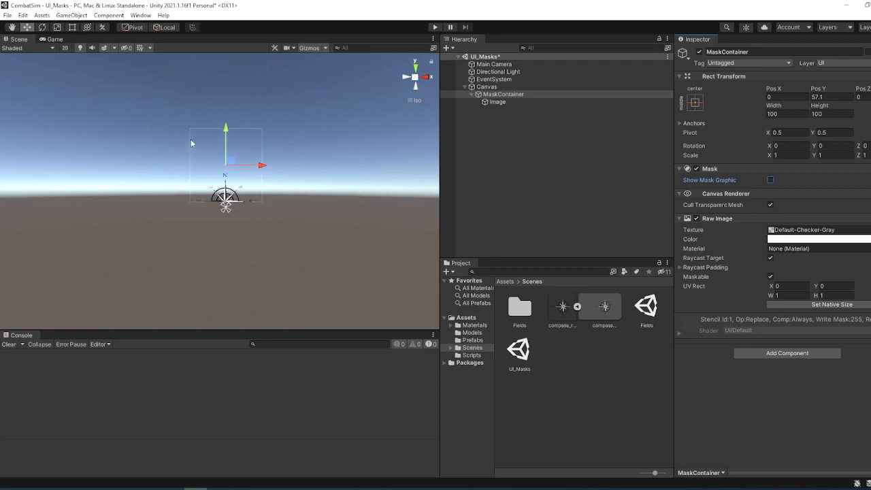
{"action": "middle_click_drag", "start_coordinate": [275, 143], "coordinate": [314, 147]}
{"action": "key", "text": "r"}
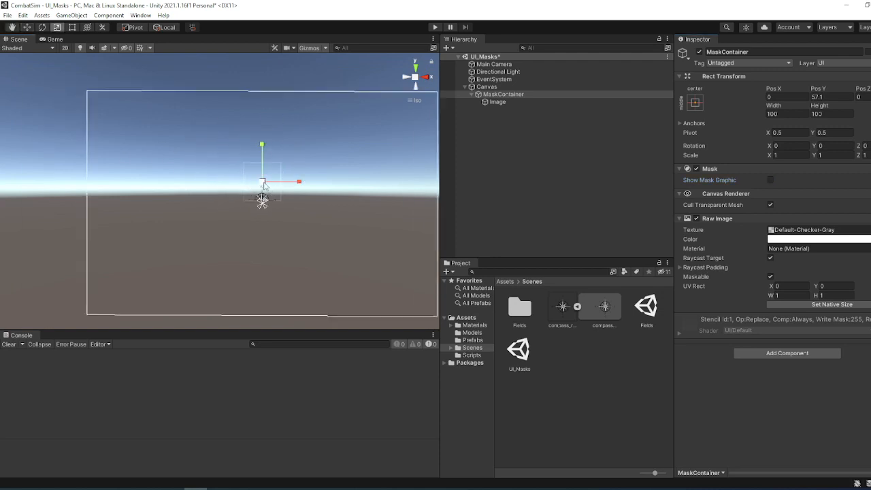
{"action": "left_click_drag", "start_coordinate": [263, 181], "coordinate": [351, 191]}
Move MaskContainer to about -310 in Pos X and 292 in Pos Y, near the canvas's upper-left corner, and run the scene
{"action": "key", "text": "w"}
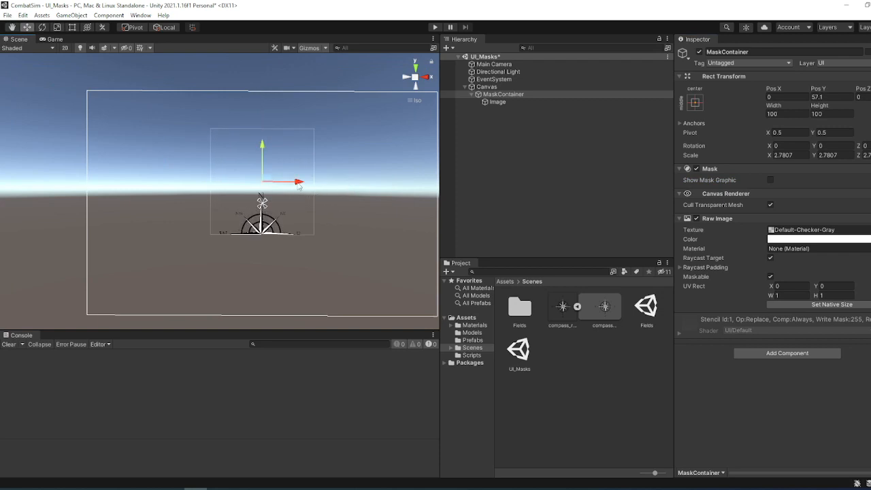
{"action": "left_click_drag", "start_coordinate": [298, 184], "coordinate": [181, 184]}
{"action": "left_click_drag", "start_coordinate": [146, 153], "coordinate": [145, 63]}
{"action": "left_click", "coordinate": [435, 27]}
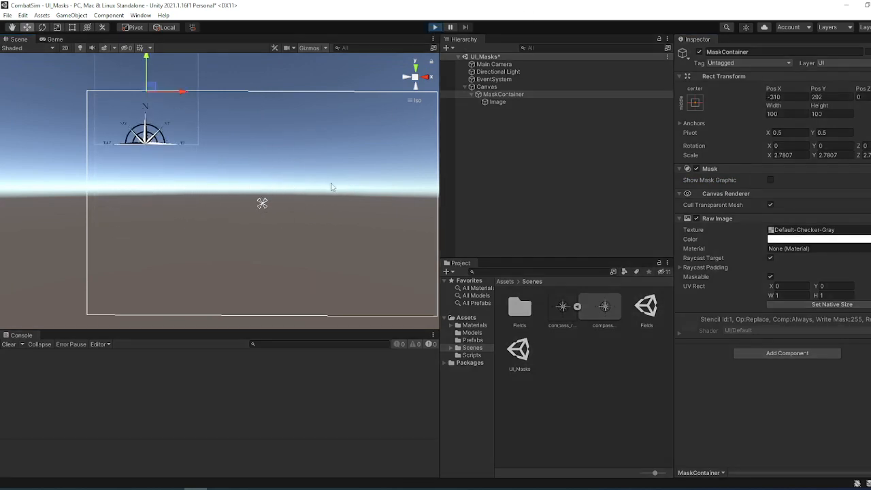